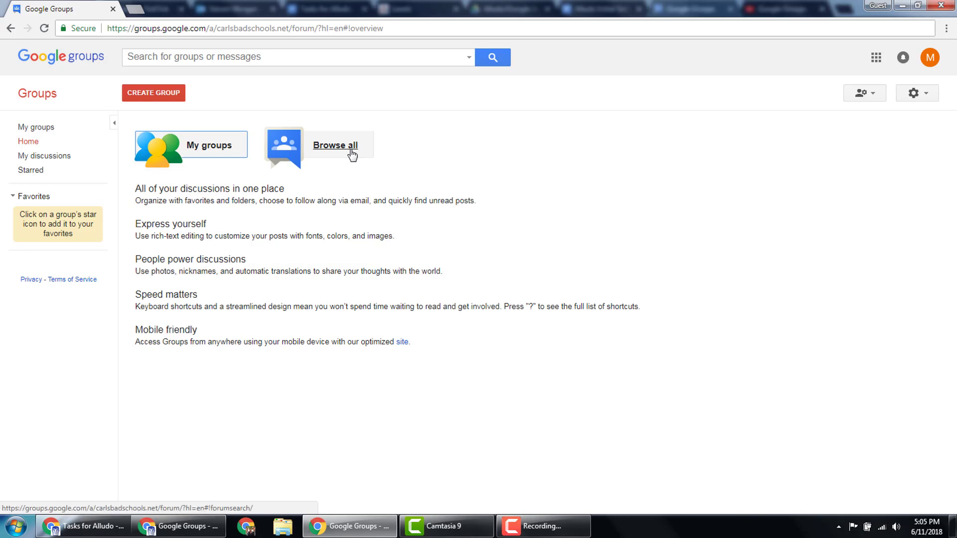
Step: Go from My groups back to Groups home and start a new group with CREATE GROUP
{"action": "left_click", "coordinate": [37, 130]}
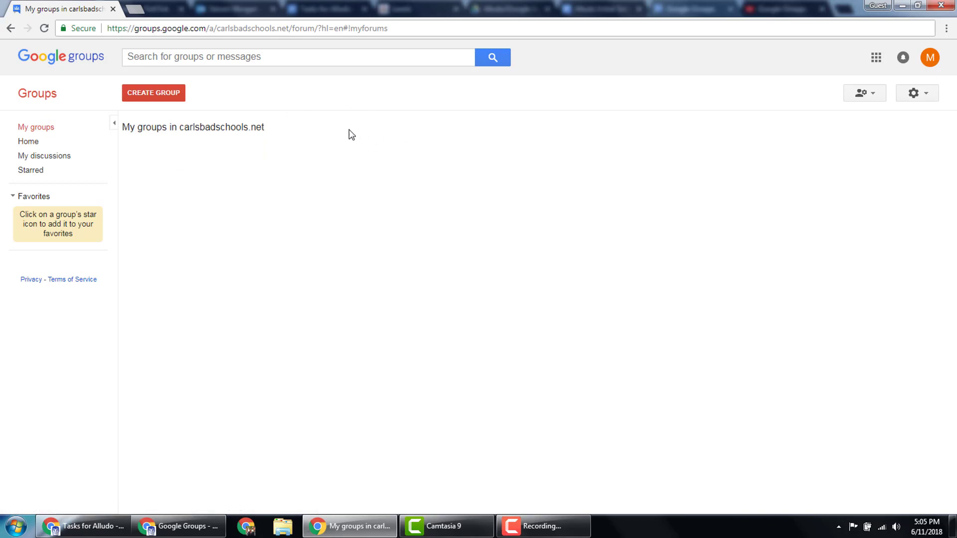
{"action": "left_click", "coordinate": [28, 142]}
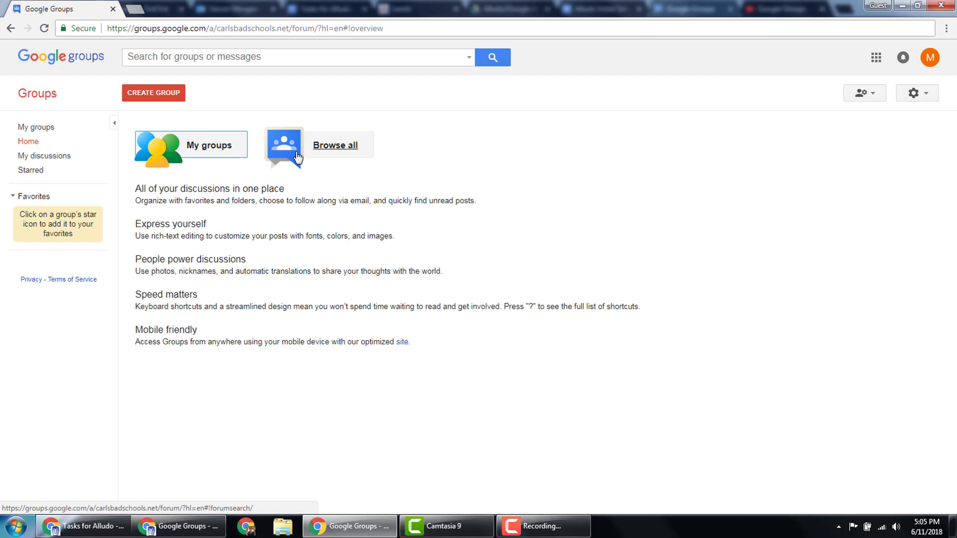
{"action": "left_click", "coordinate": [157, 95]}
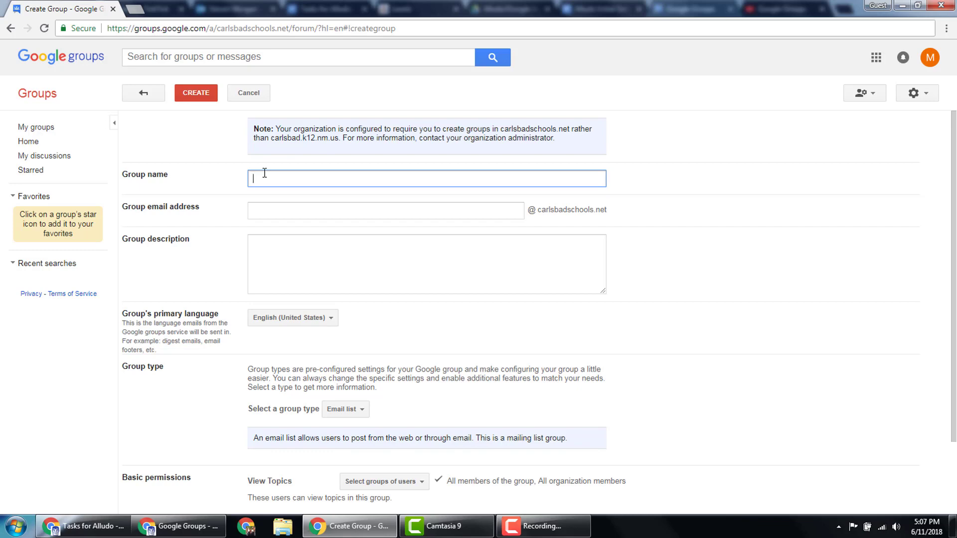
Step: Name the group CSGA-<teacher's name>-ELA and describe it as the teacher's ELA class
{"action": "type", "text": "CS"}
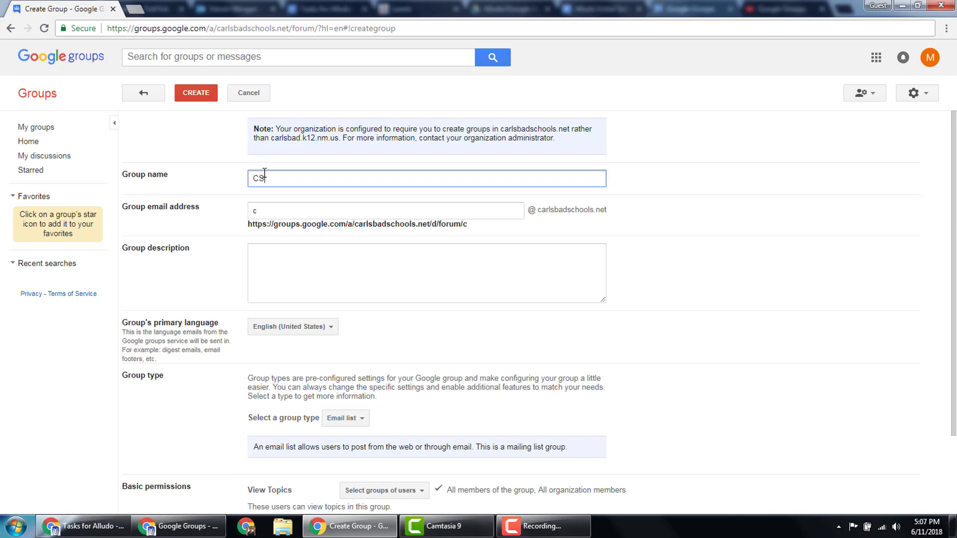
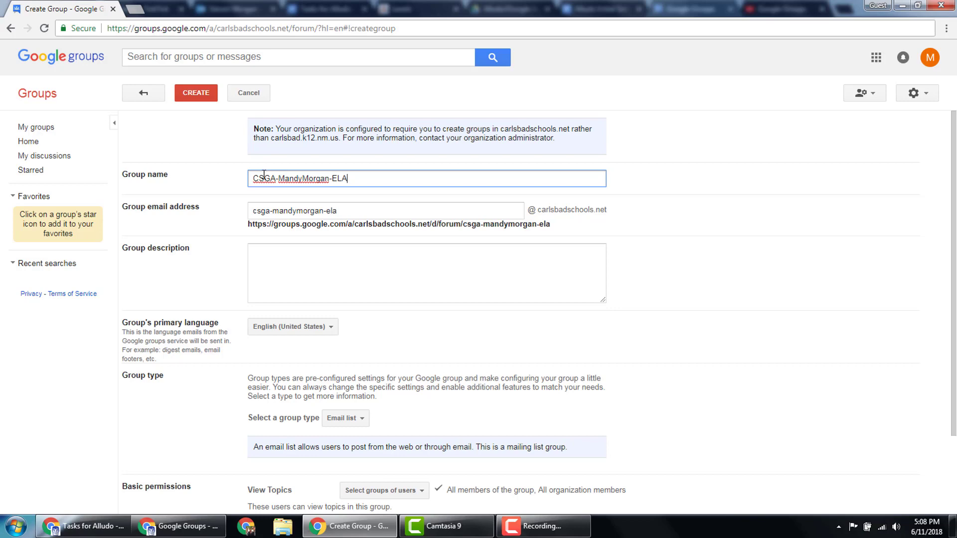
{"action": "double_click", "coordinate": [269, 185]}
{"action": "double_click", "coordinate": [300, 178]}
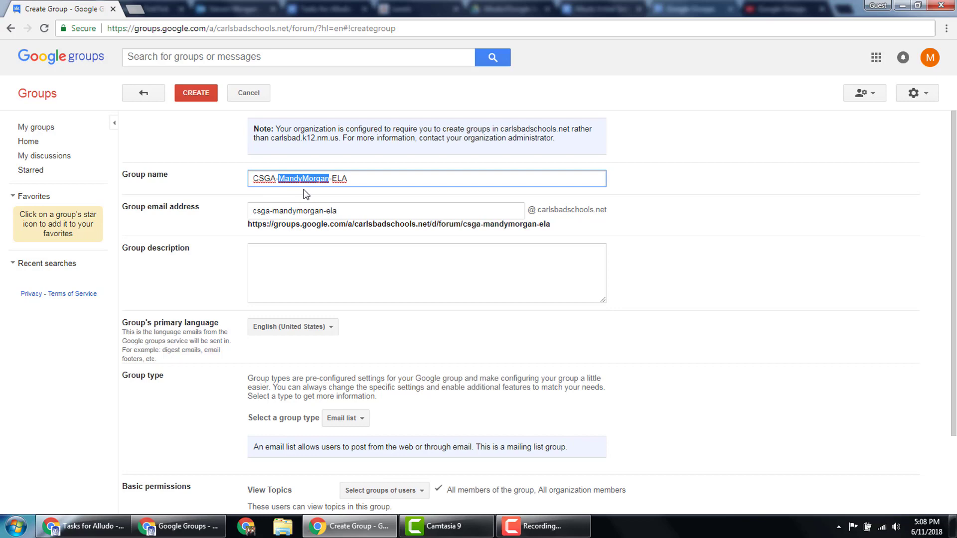
{"action": "double_click", "coordinate": [339, 178]}
{"action": "left_click", "coordinate": [288, 263]}
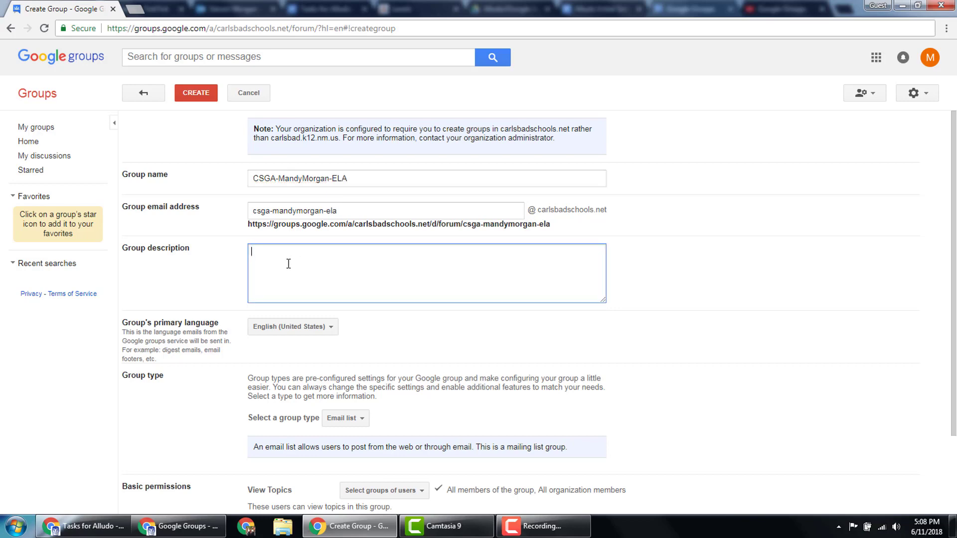
{"action": "type", "text": "This is M"}
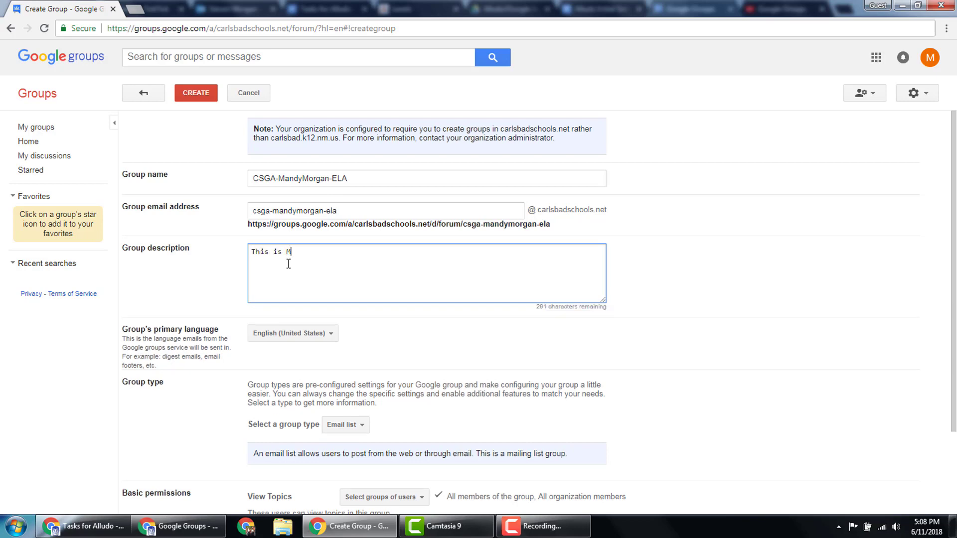
{"action": "type", "text": "rs. Morgan's  ELA Class."}
Step: Keep the group type as Email list and restrict viewing topics to group members only
{"action": "scroll", "coordinate": [288, 264], "scroll_direction": "down", "scroll_amount": 2}
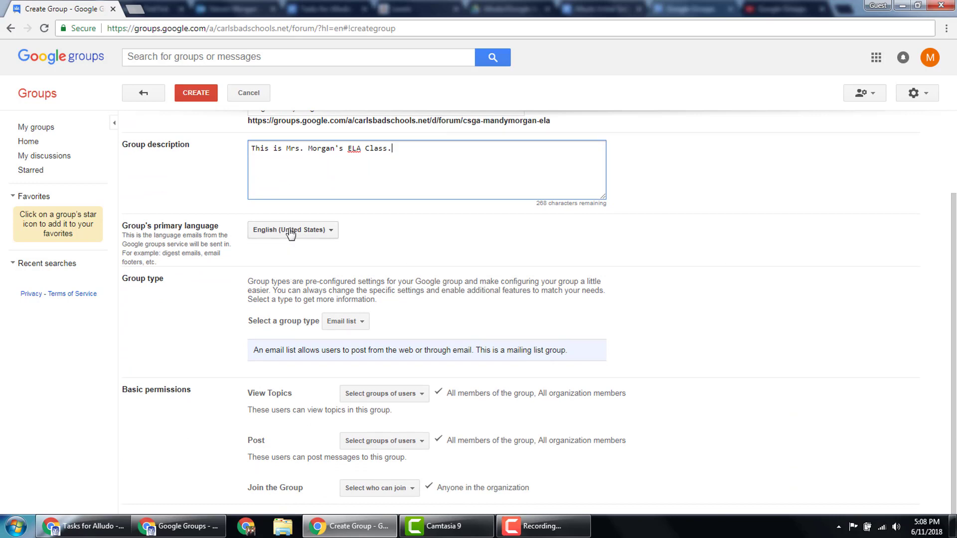
{"action": "left_click", "coordinate": [339, 327]}
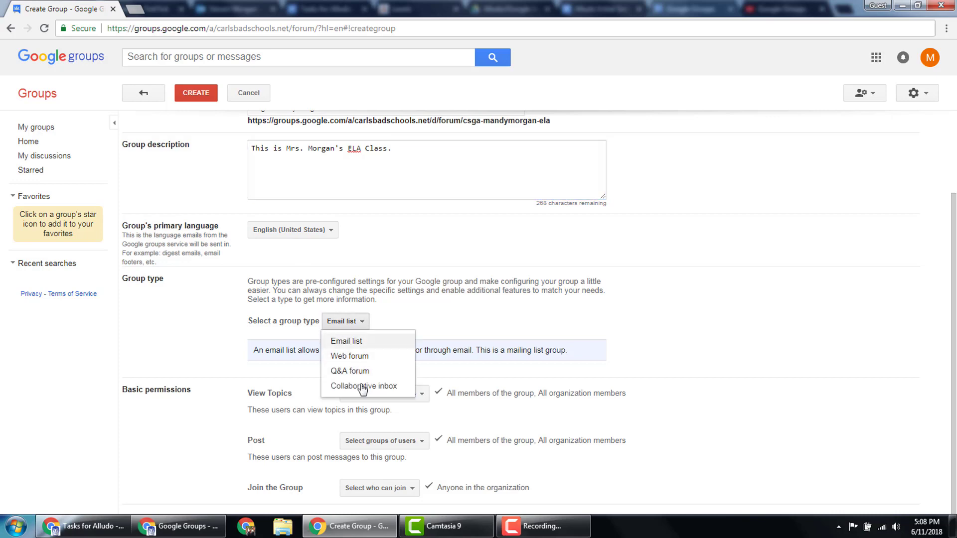
{"action": "left_click", "coordinate": [398, 313]}
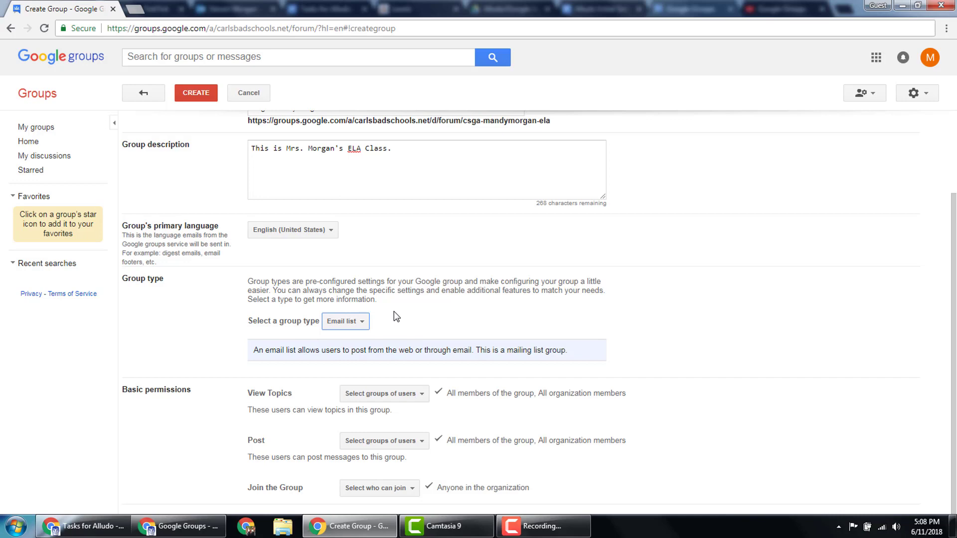
{"action": "left_click", "coordinate": [366, 397]}
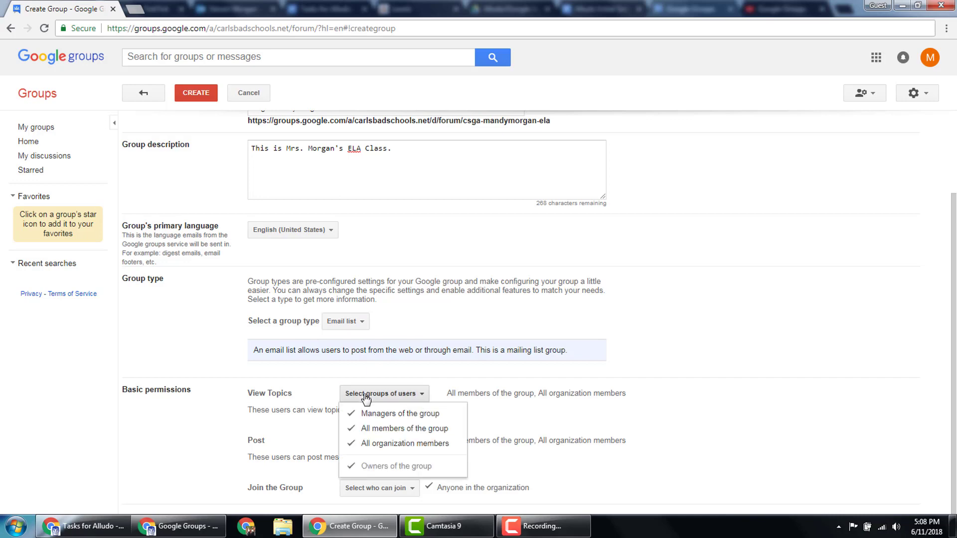
{"action": "left_click", "coordinate": [374, 445]}
{"action": "left_click", "coordinate": [314, 433]}
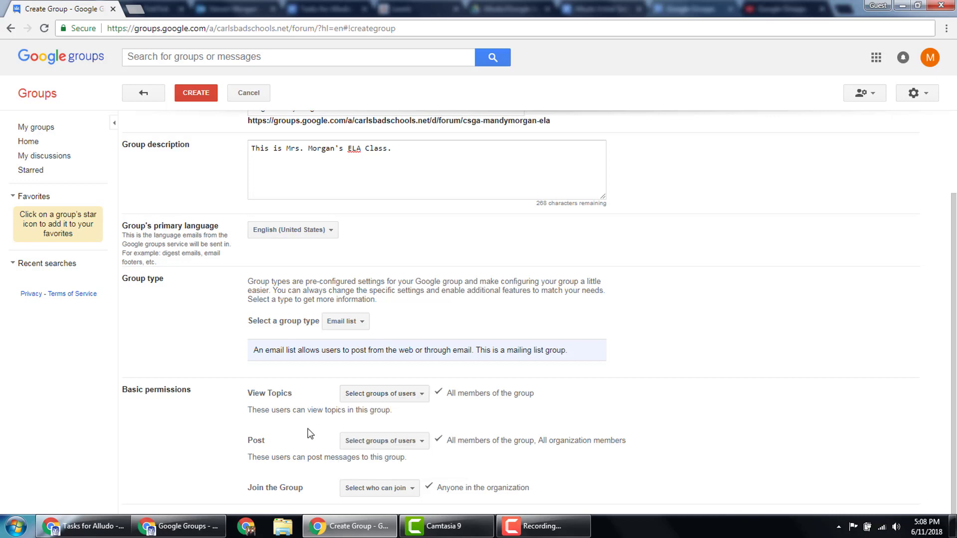
Step: Limit posting to group members, make joining invite-only, and create the group
{"action": "left_click", "coordinate": [376, 448]}
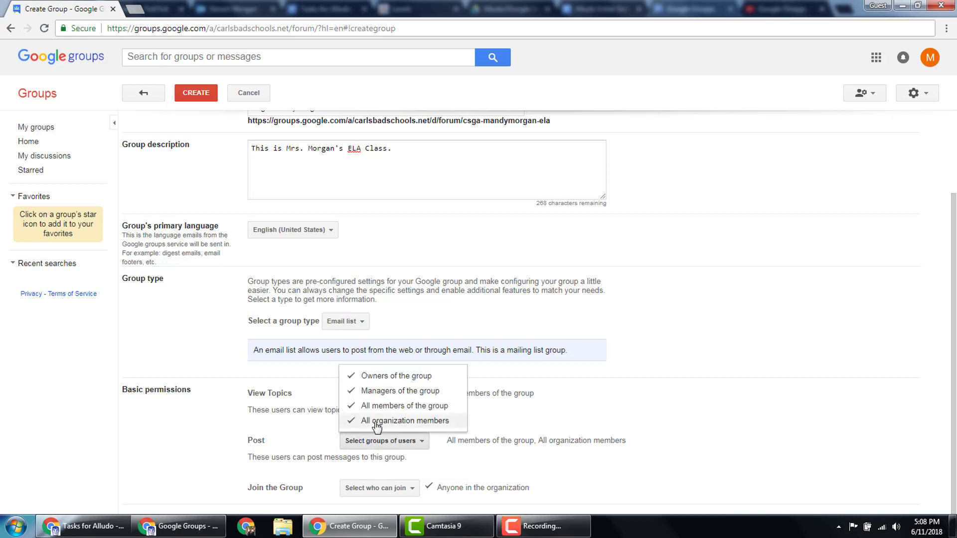
{"action": "left_click", "coordinate": [377, 423]}
{"action": "left_click", "coordinate": [308, 433]}
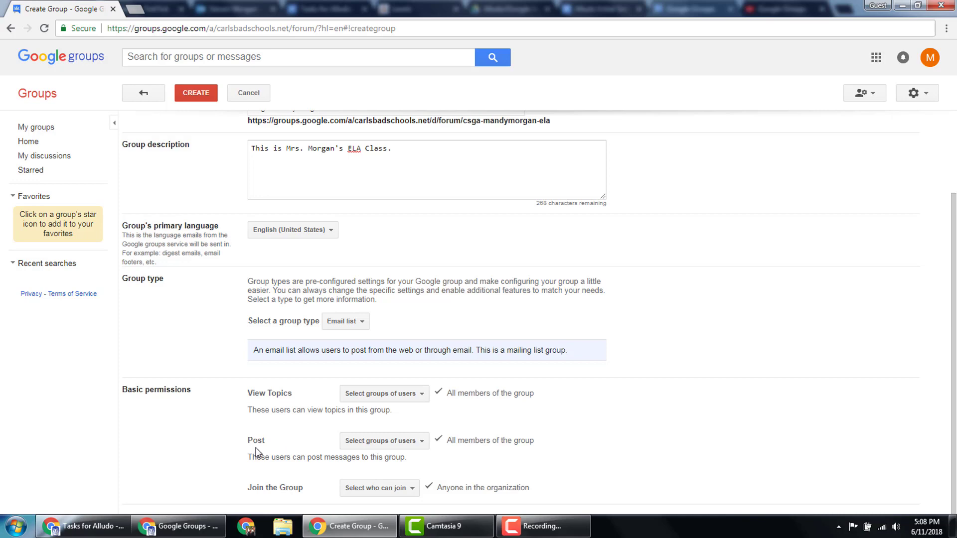
{"action": "left_click", "coordinate": [372, 491]}
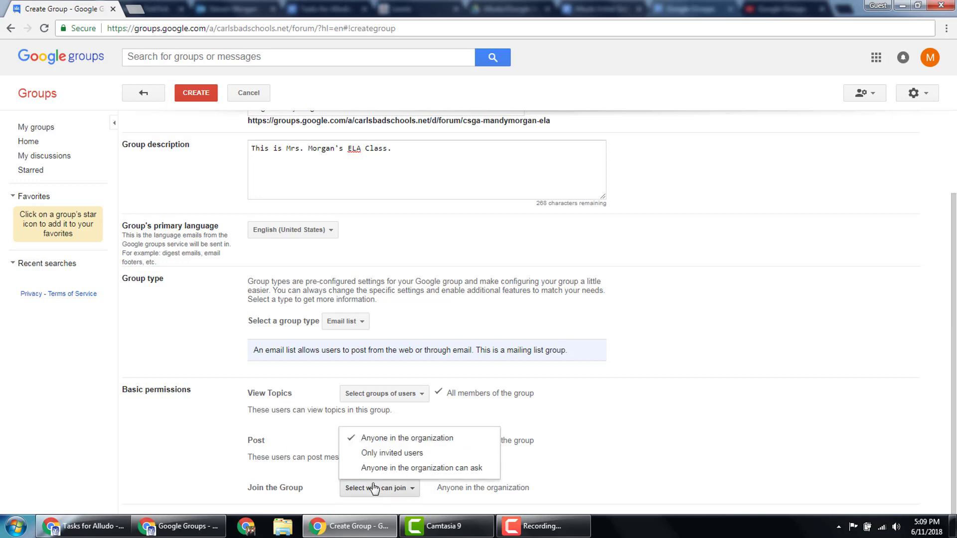
{"action": "left_click", "coordinate": [375, 455]}
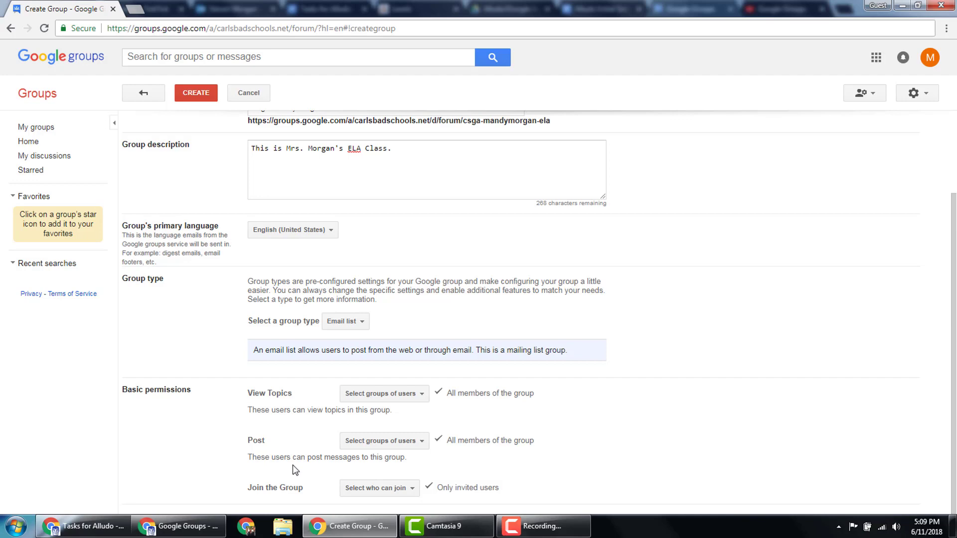
{"action": "left_click", "coordinate": [196, 96]}
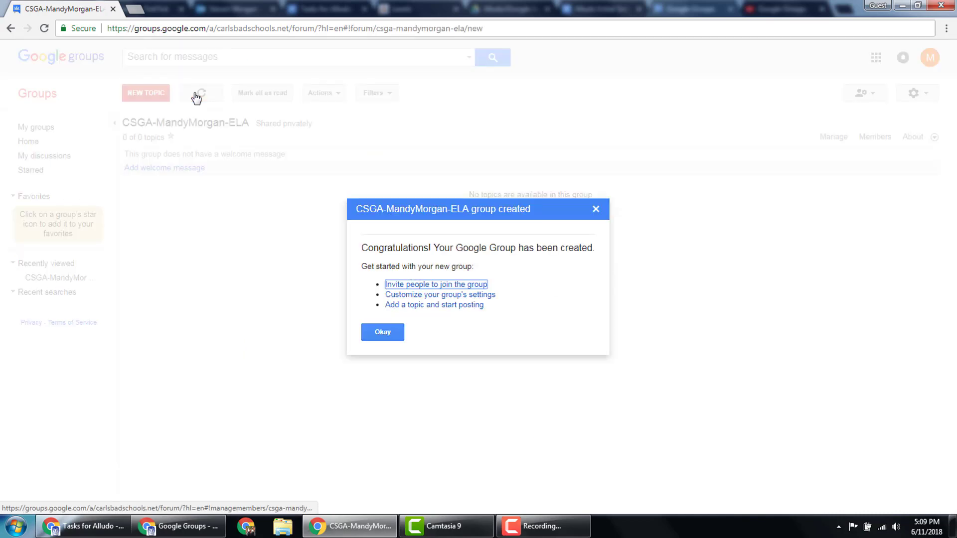
Step: Choose to invite people to join from the group-created confirmation
{"action": "left_click", "coordinate": [394, 285]}
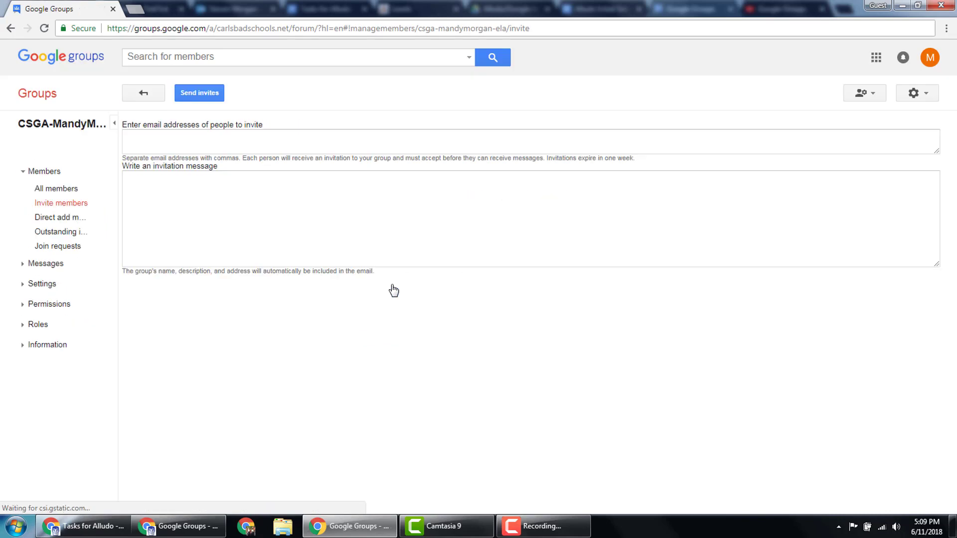
Step: Visit the invitee address and message fields, leaving them empty without sending invitations
{"action": "left_click", "coordinate": [244, 147]}
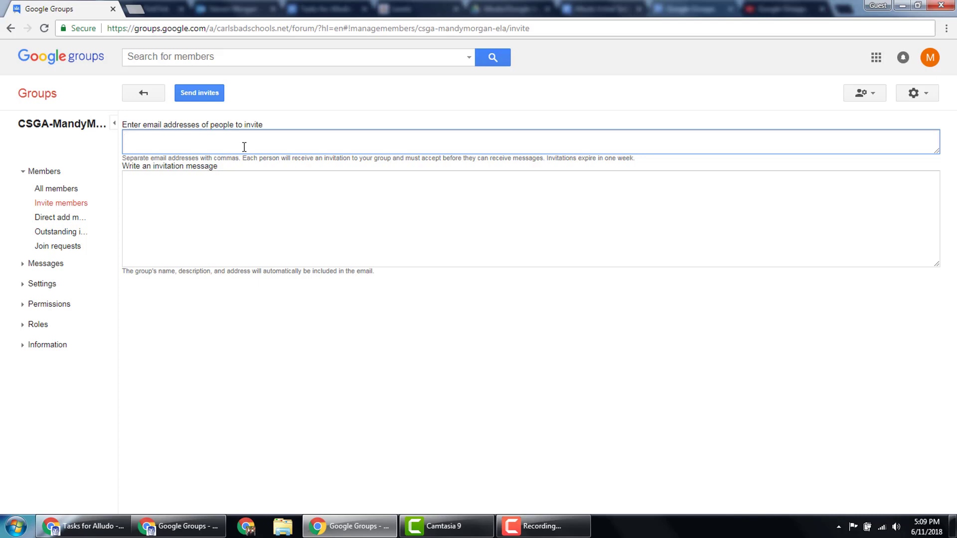
{"action": "left_click", "coordinate": [195, 200]}
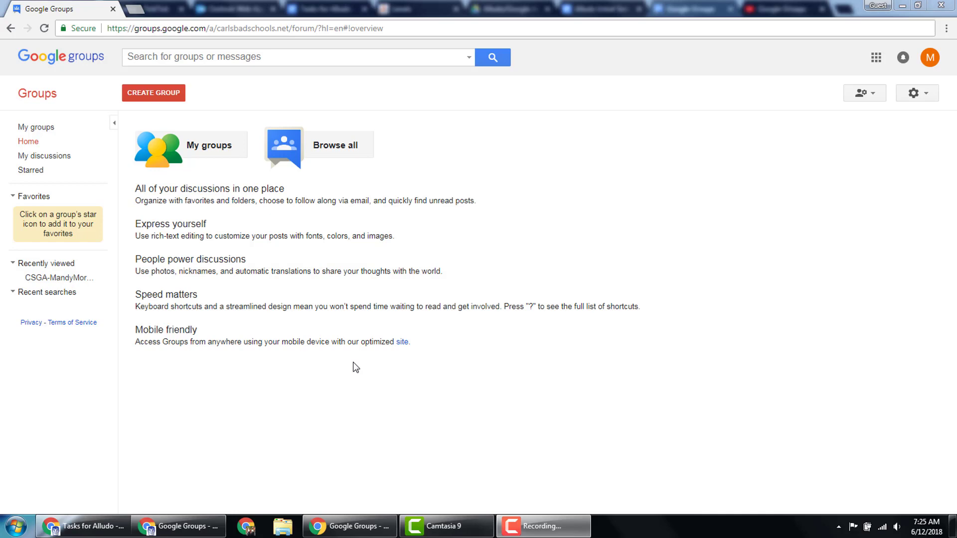
Step: Find the CSGA ELA group under Browse all and reach its Invite members page through Manage
{"action": "left_click", "coordinate": [326, 150]}
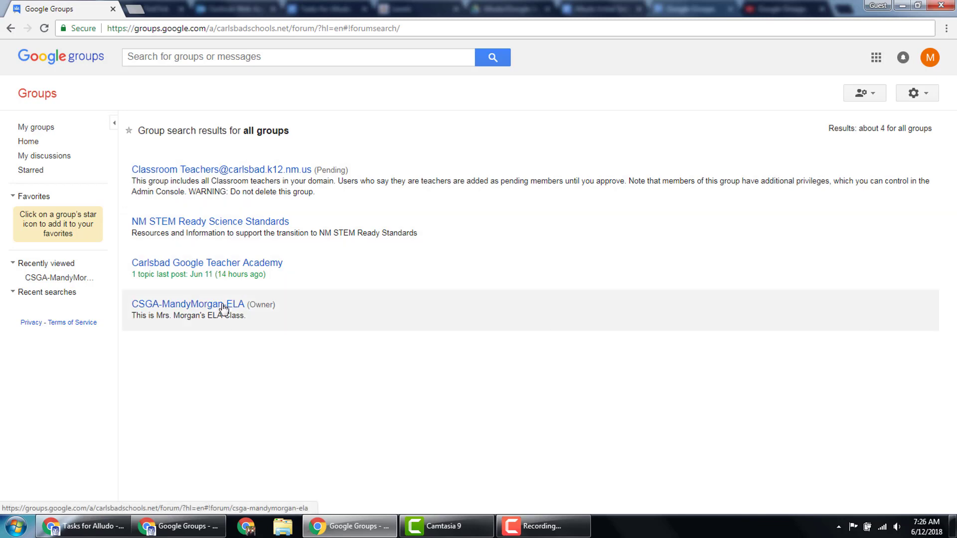
{"action": "left_click", "coordinate": [185, 312]}
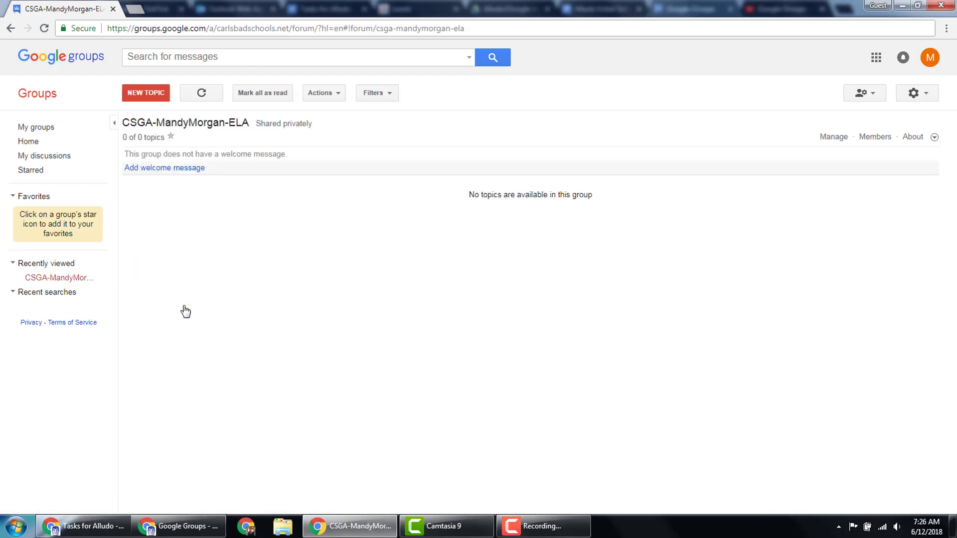
{"action": "left_click", "coordinate": [827, 144]}
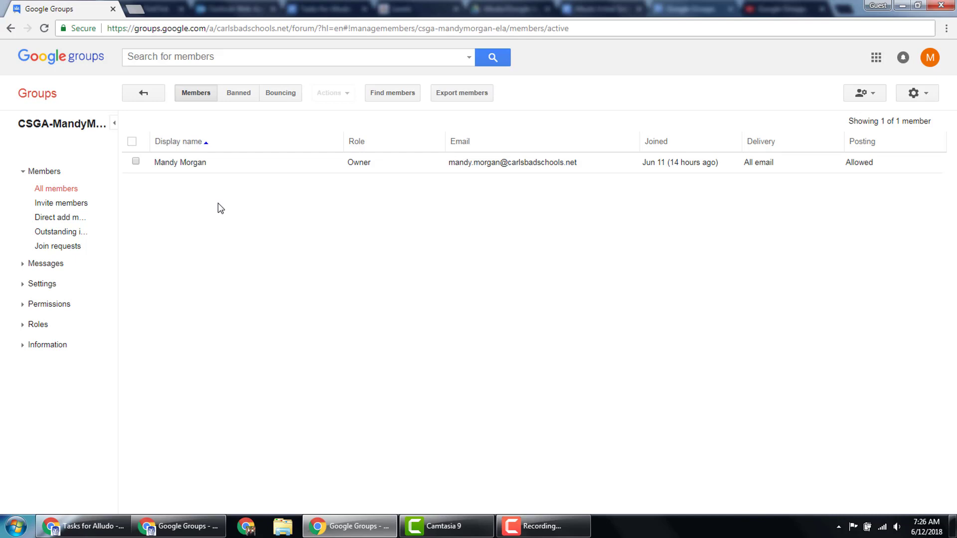
{"action": "left_click", "coordinate": [60, 204]}
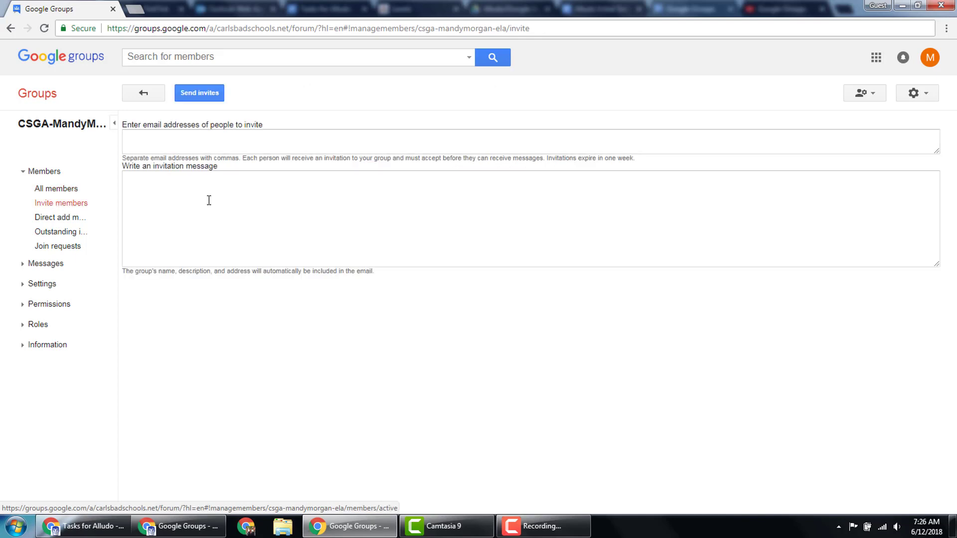